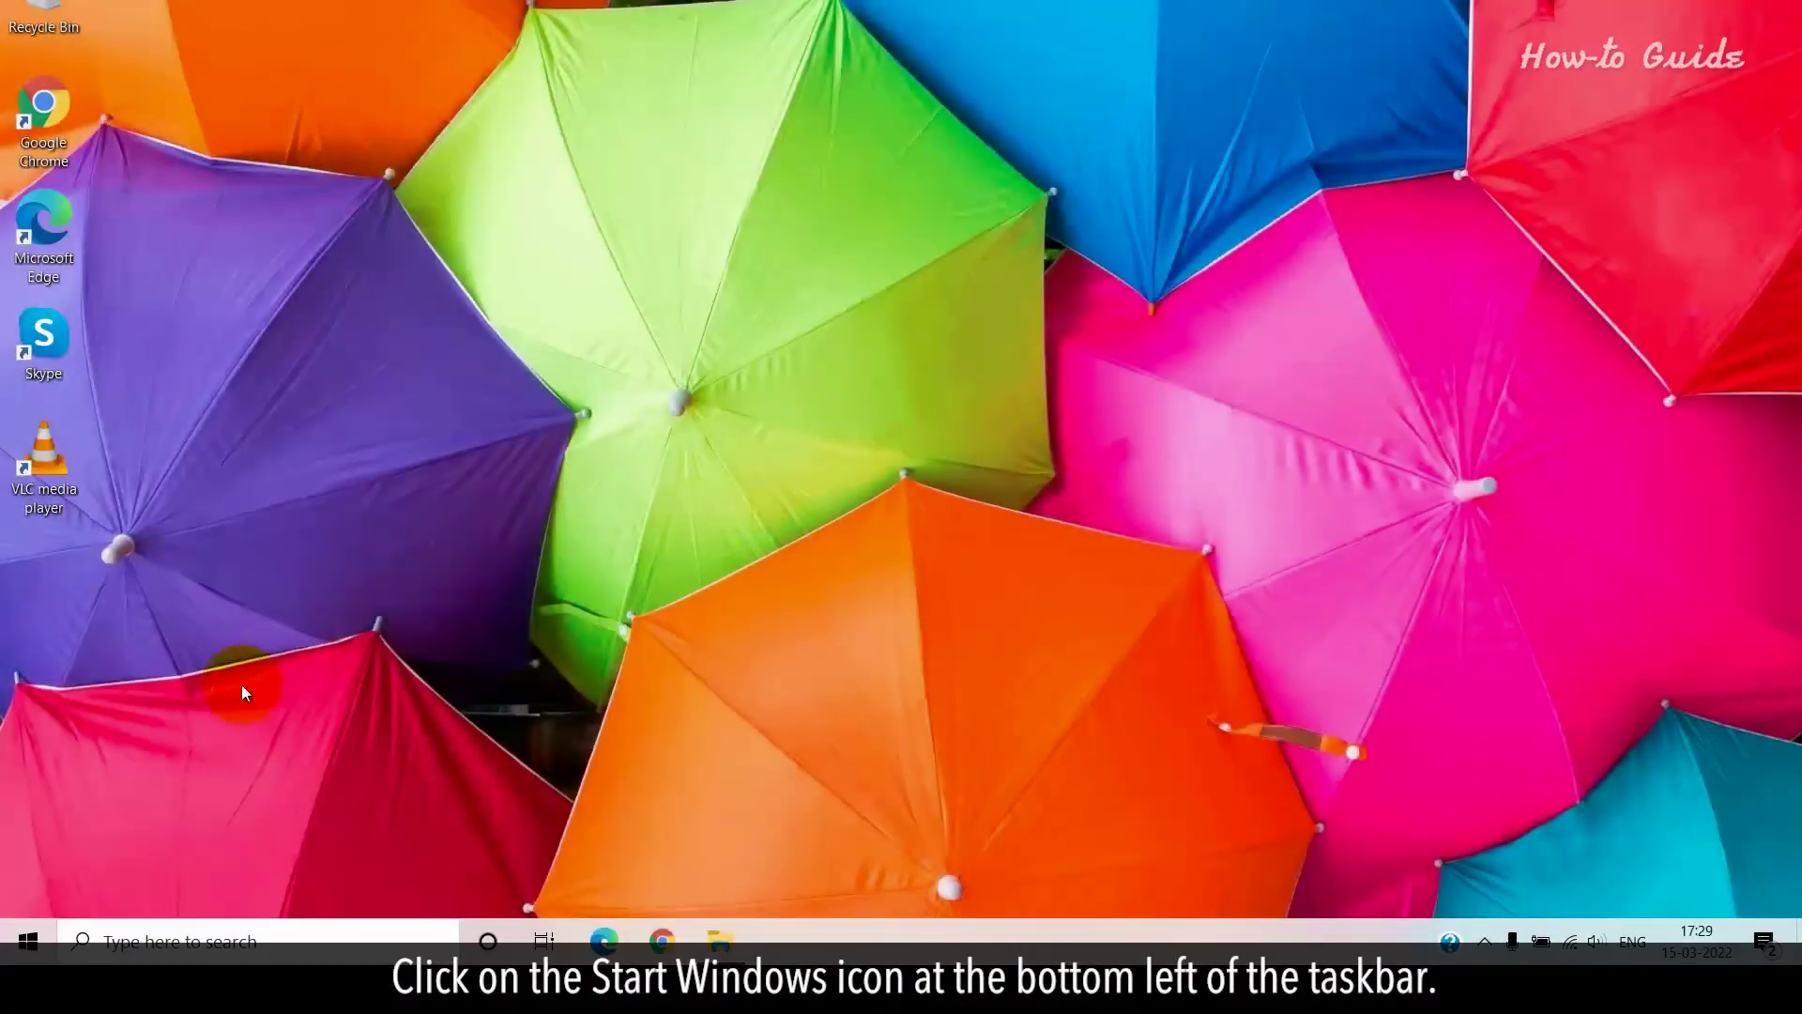
- Launch Windows Settings from the Start menu's expanded left rail
click(25, 940)
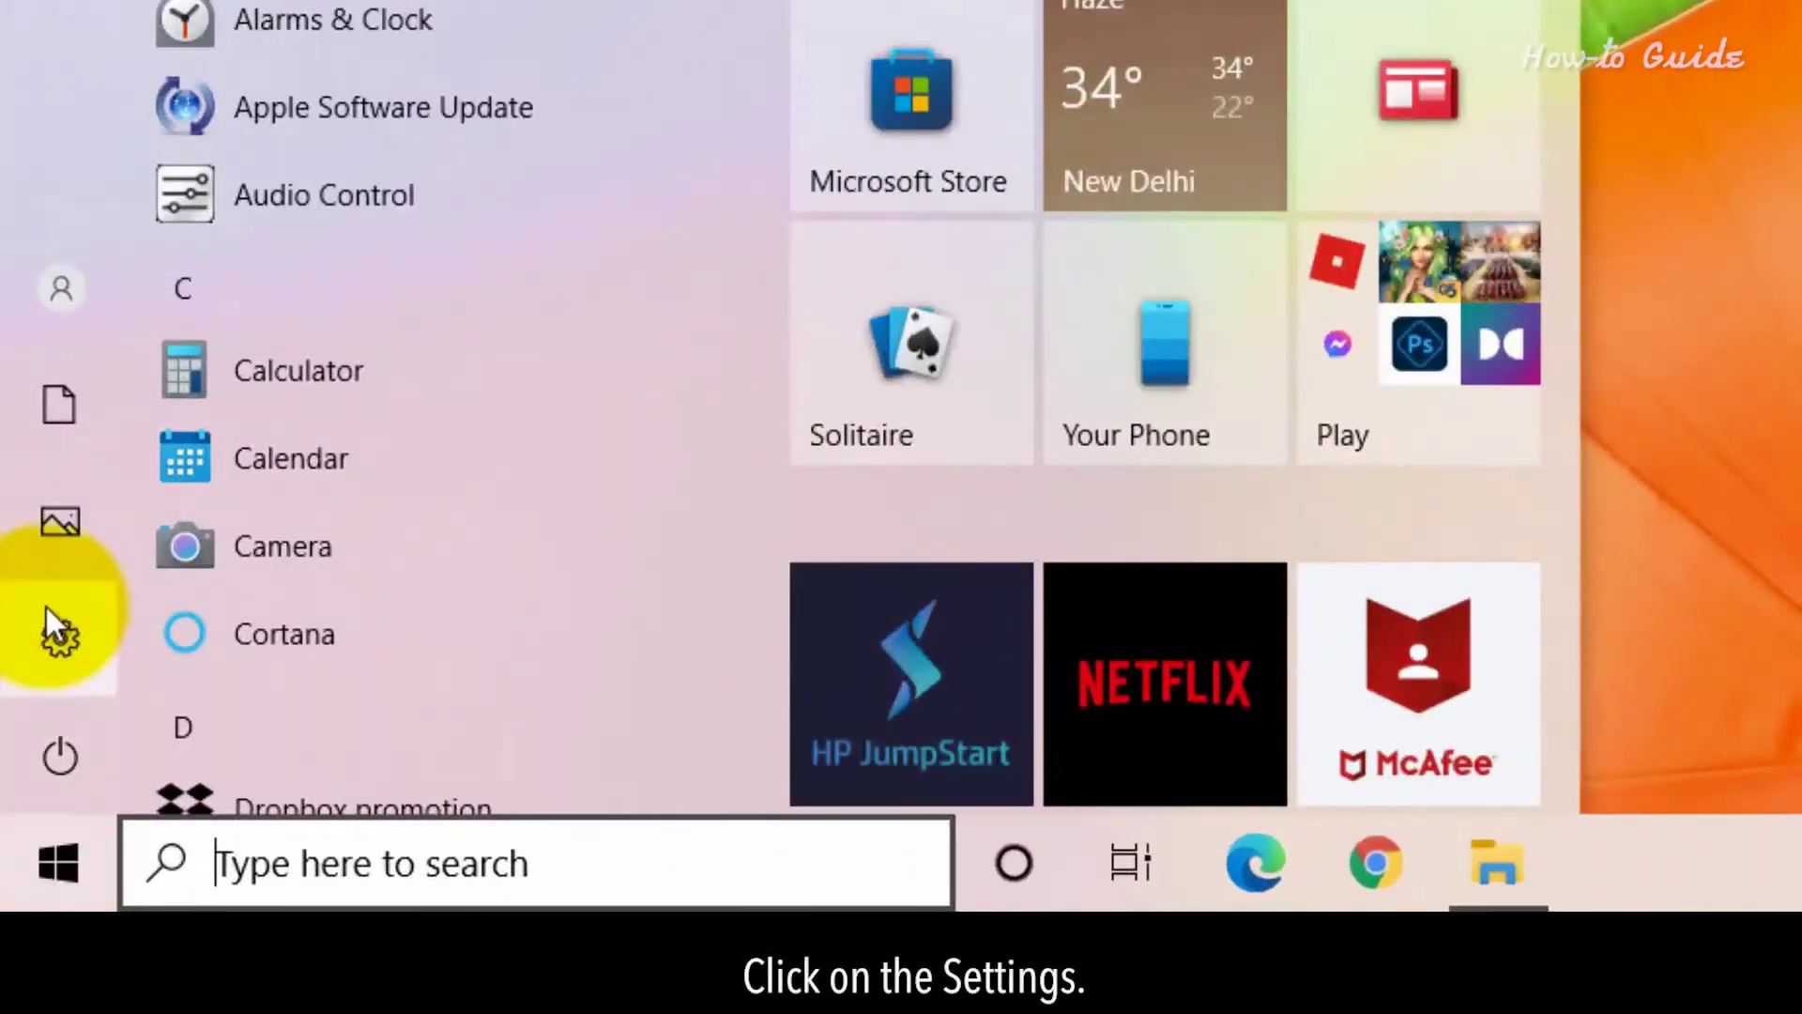
click(61, 636)
click(282, 647)
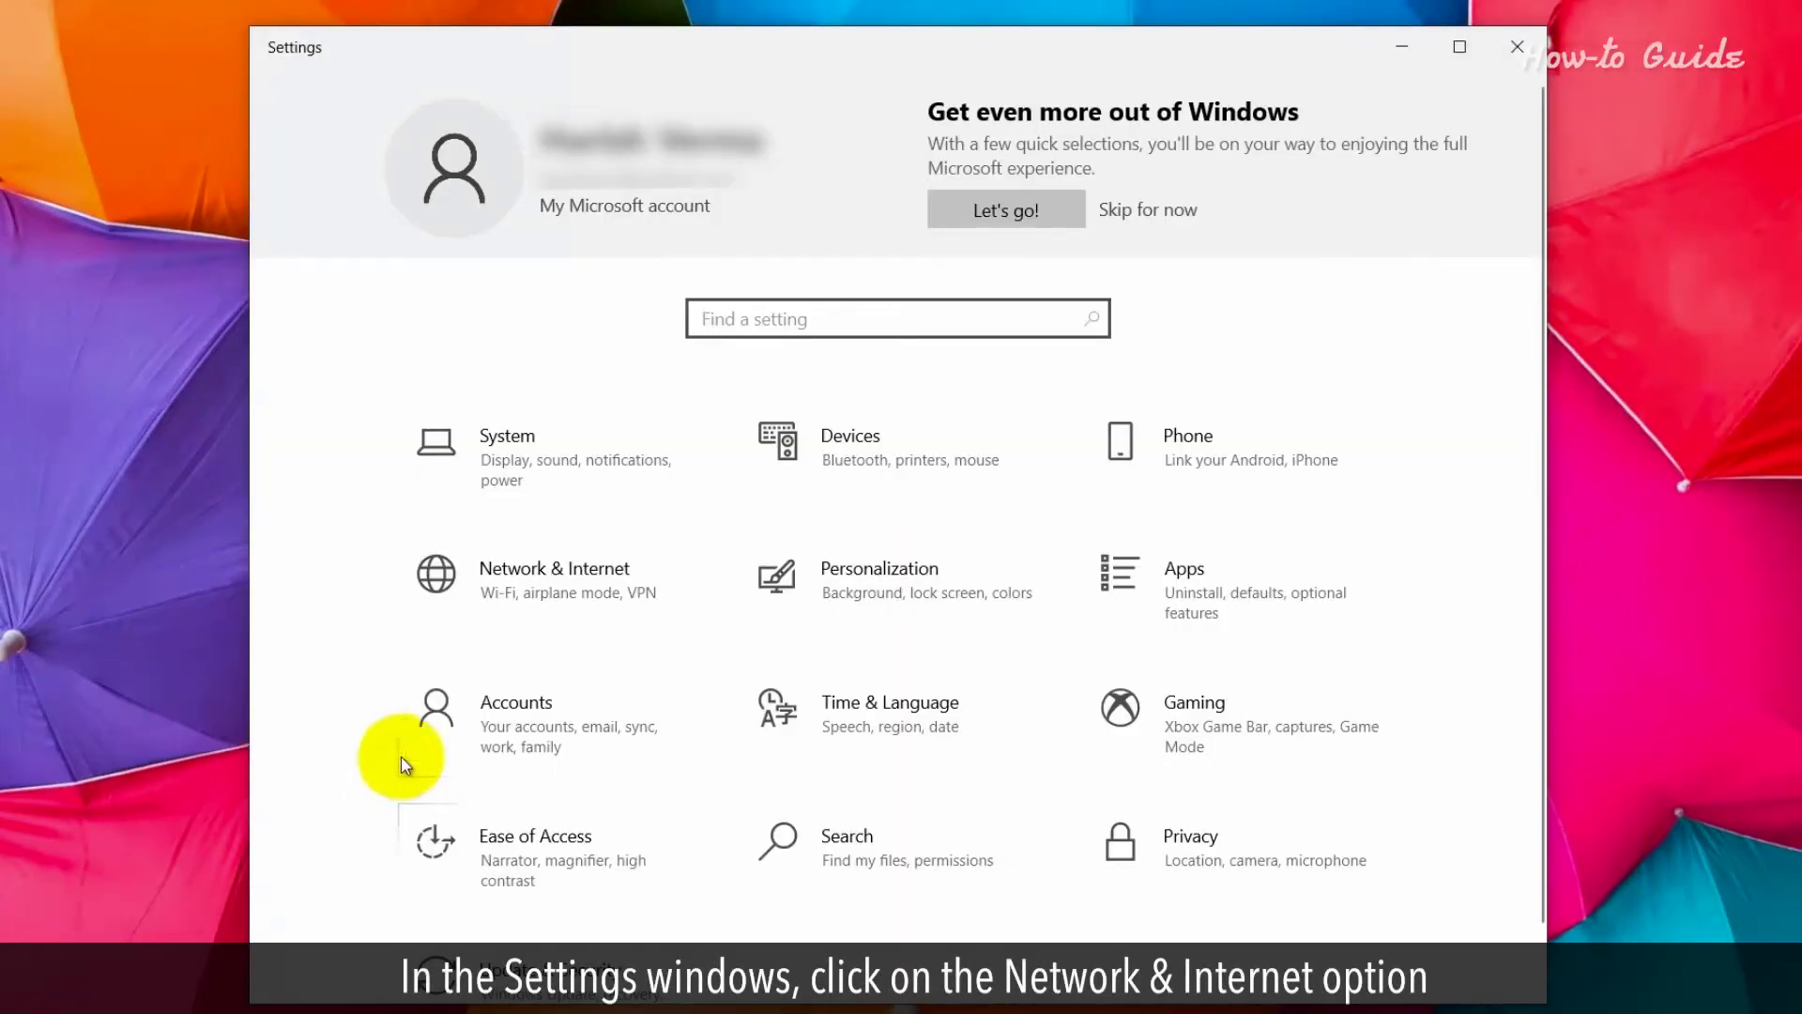
- Go to the Network & Internet category in Settings
click(603, 599)
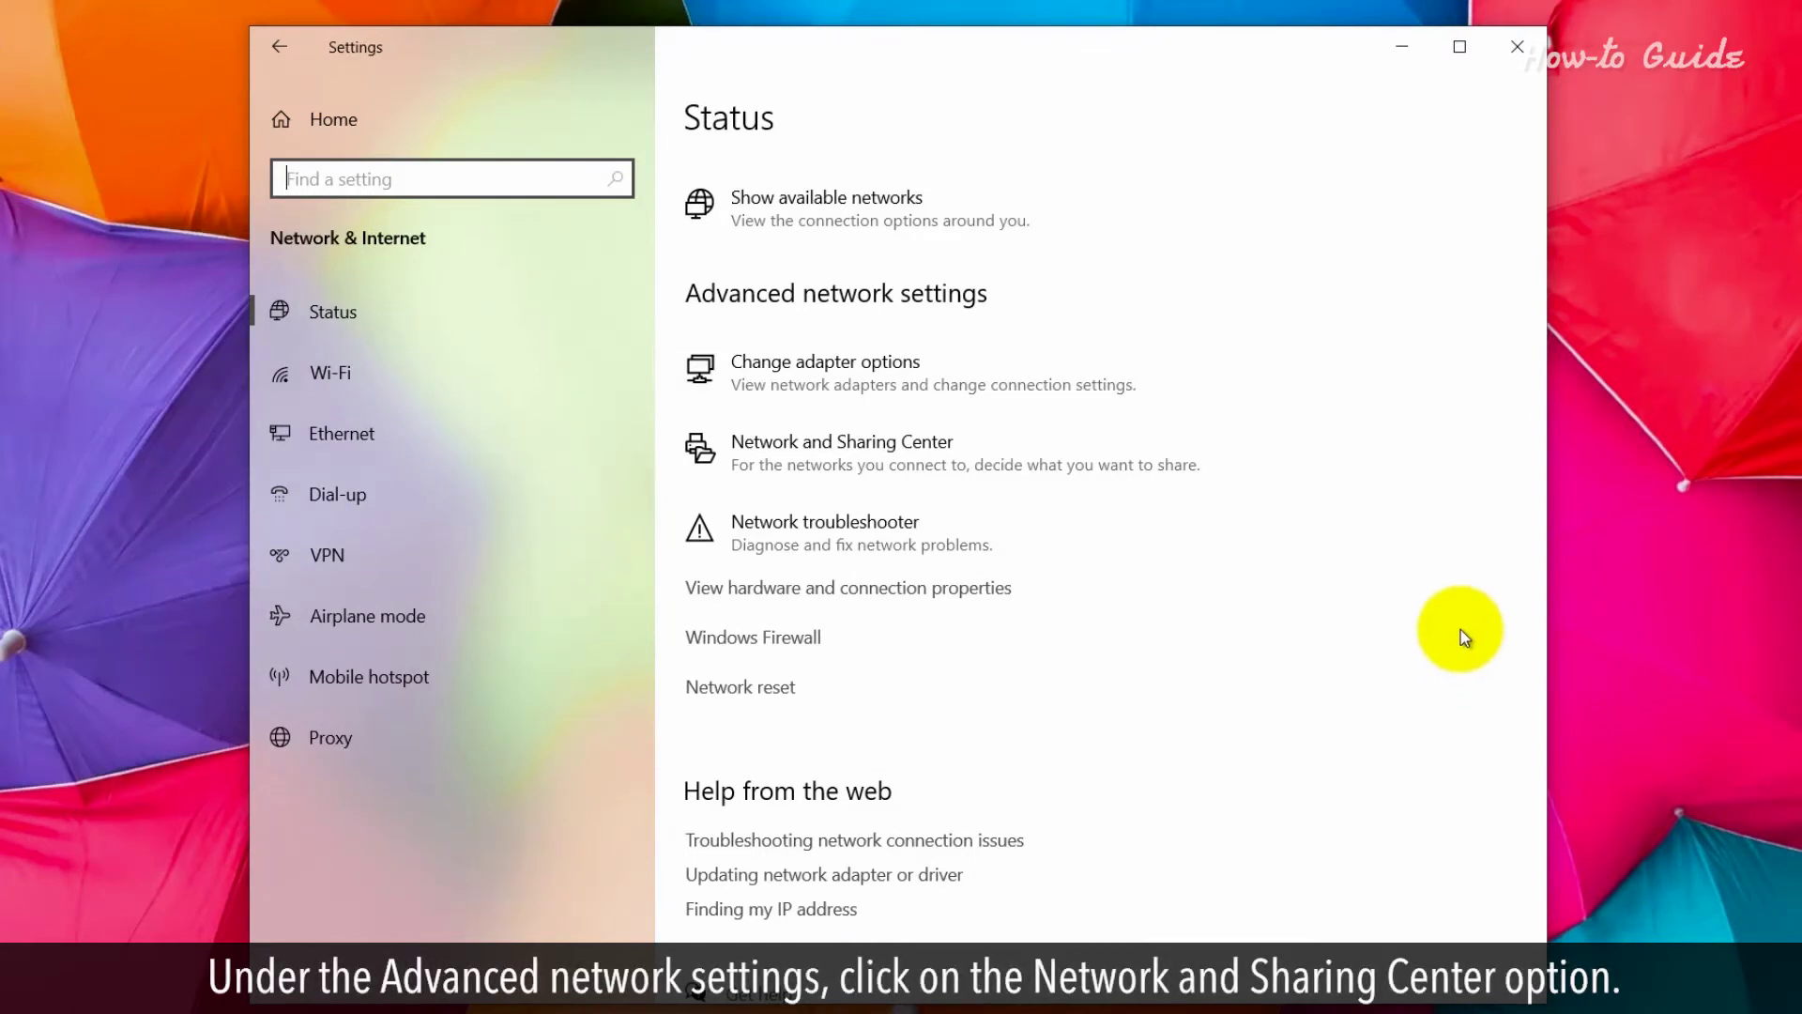
- Open Network and Sharing Center and the Wi-Fi 2 connection's Status dialog
click(922, 446)
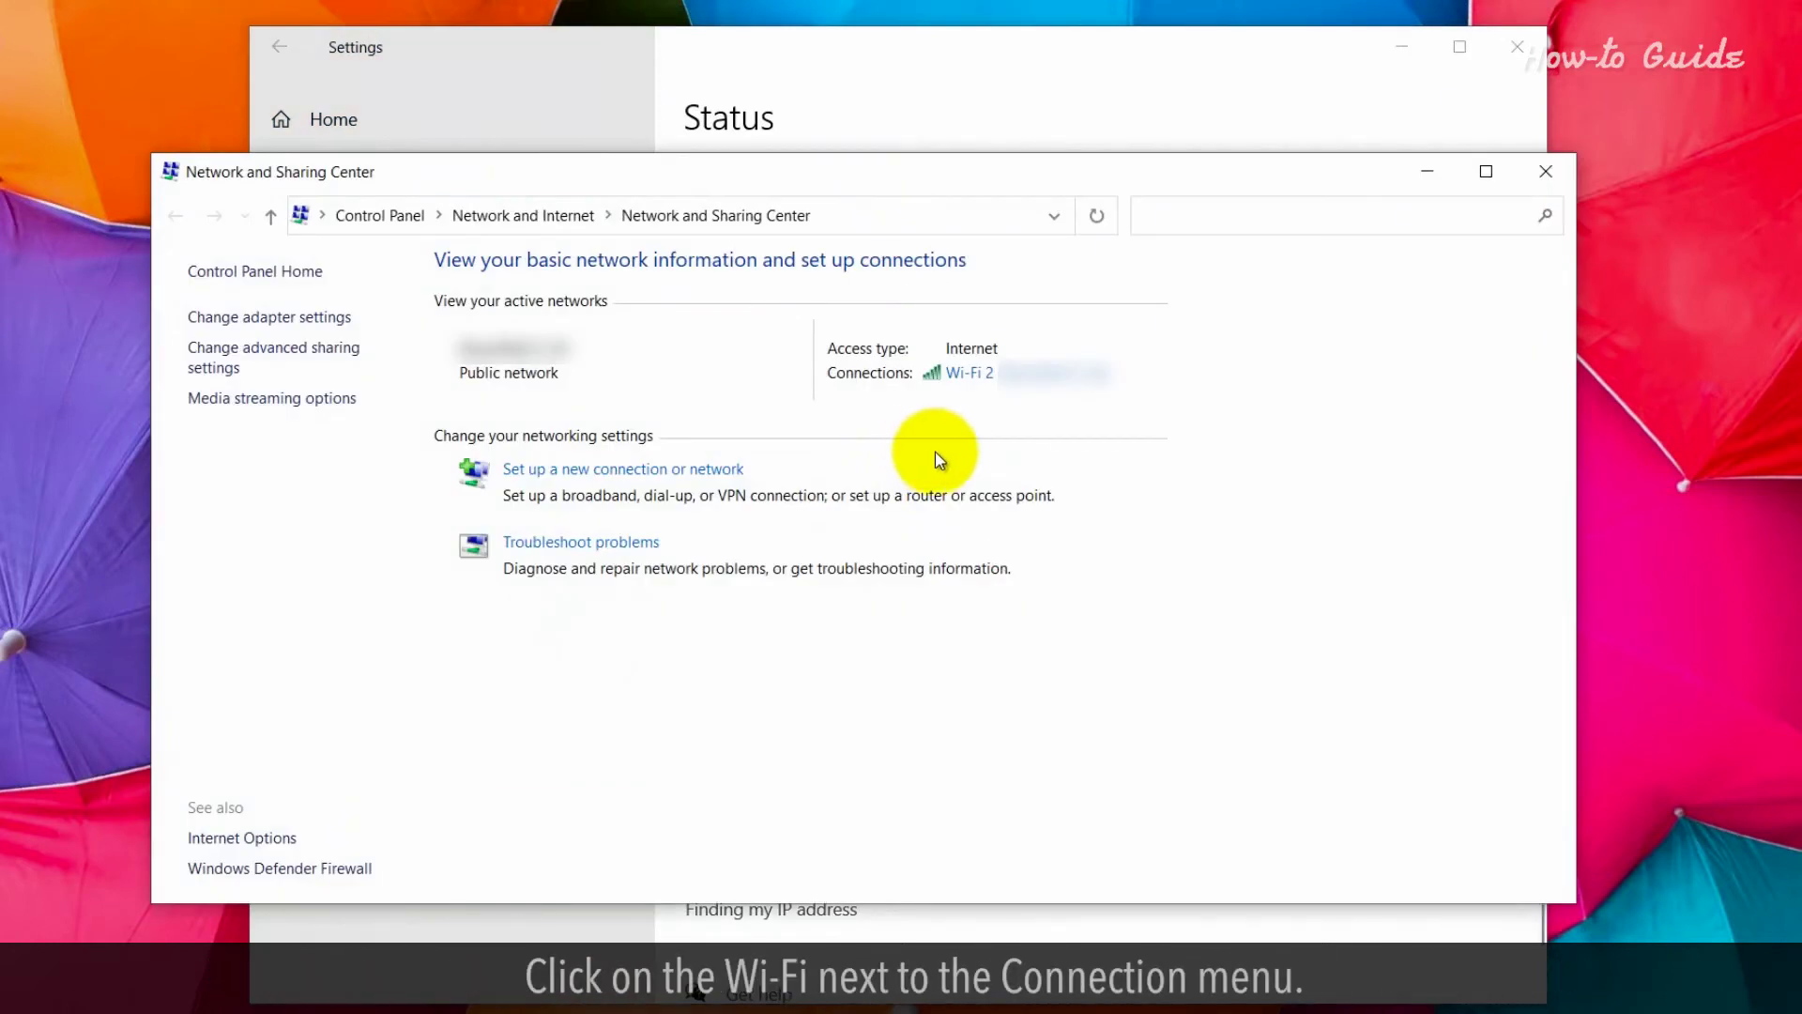
click(969, 374)
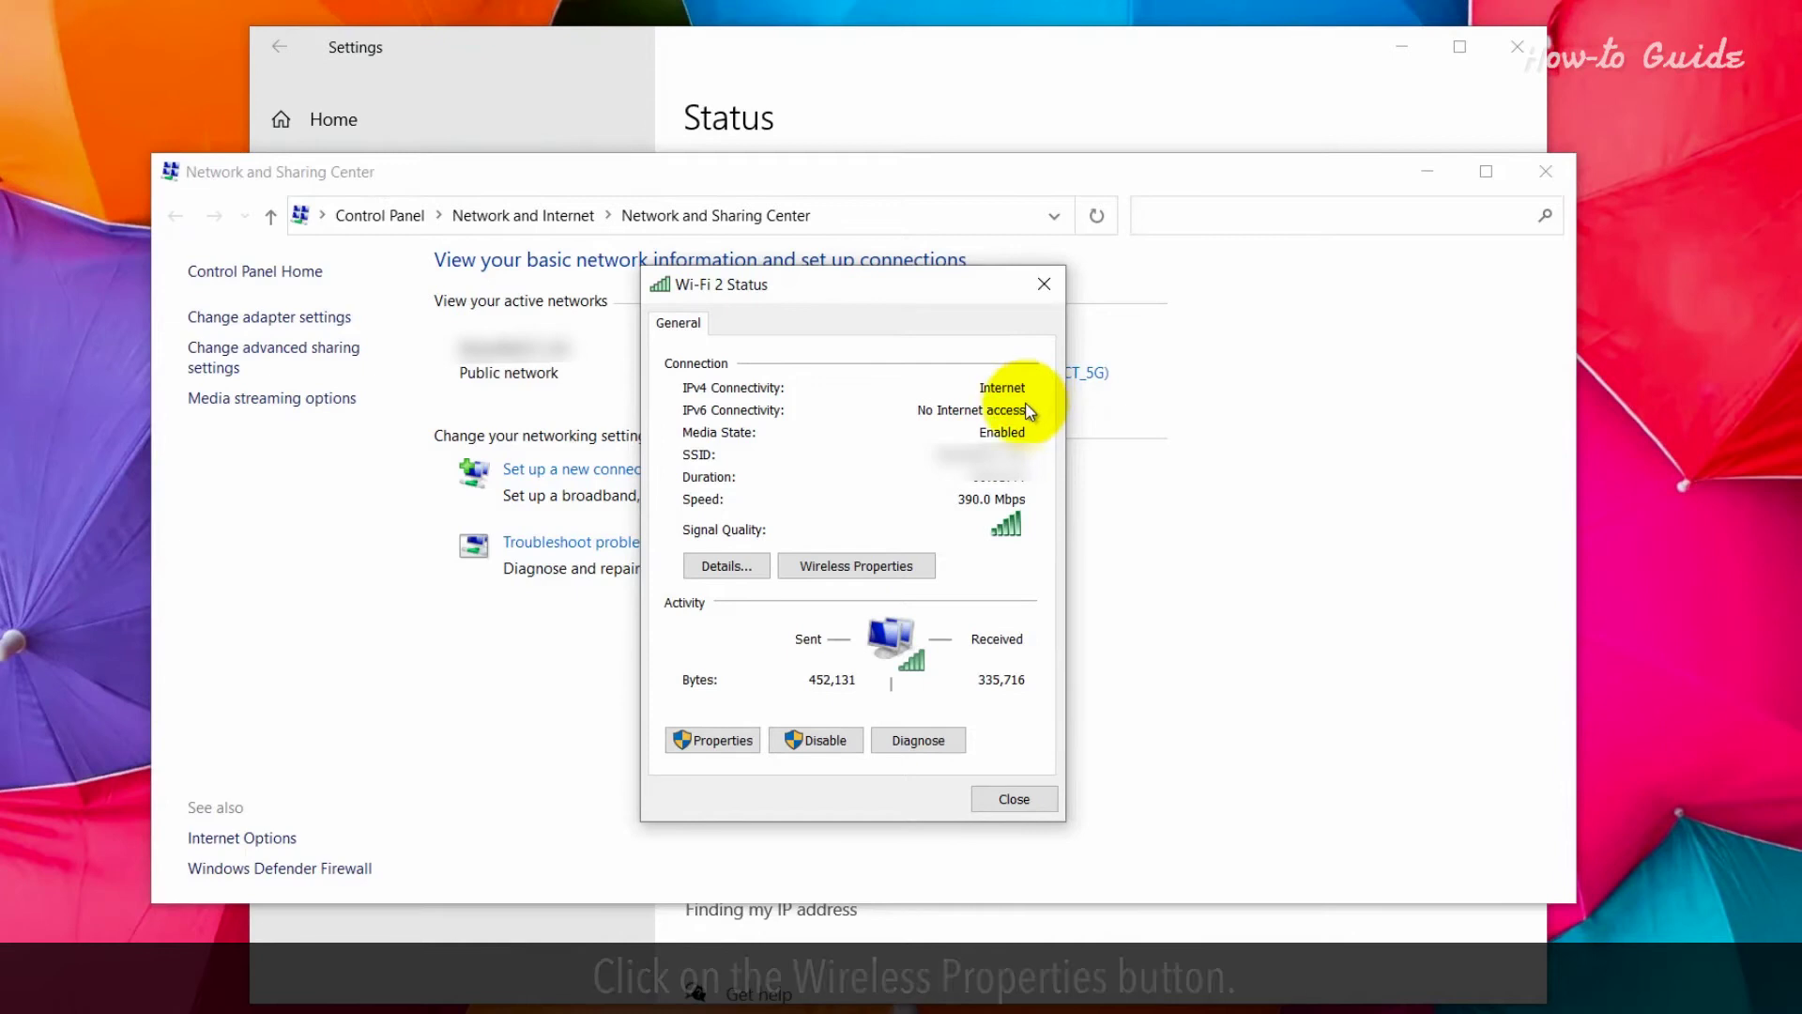
- In Wireless Properties' Security tab, toggle Show characters on then off for the key
click(916, 574)
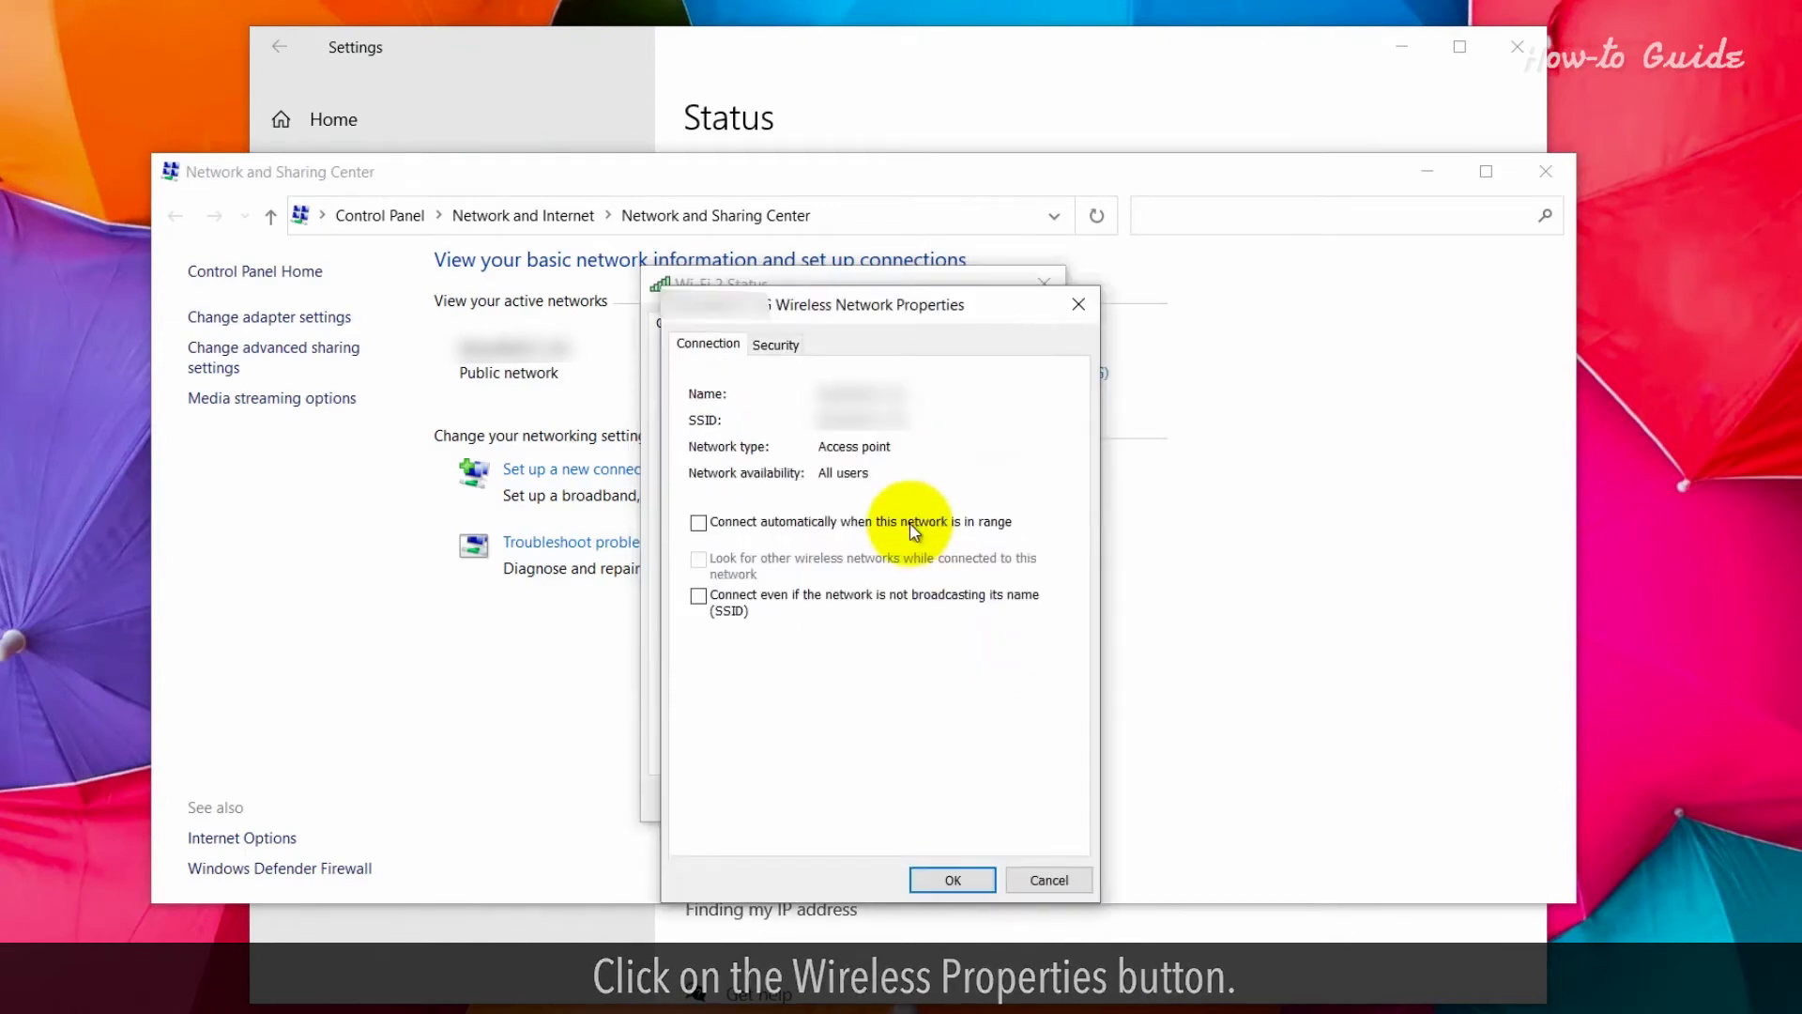
click(777, 343)
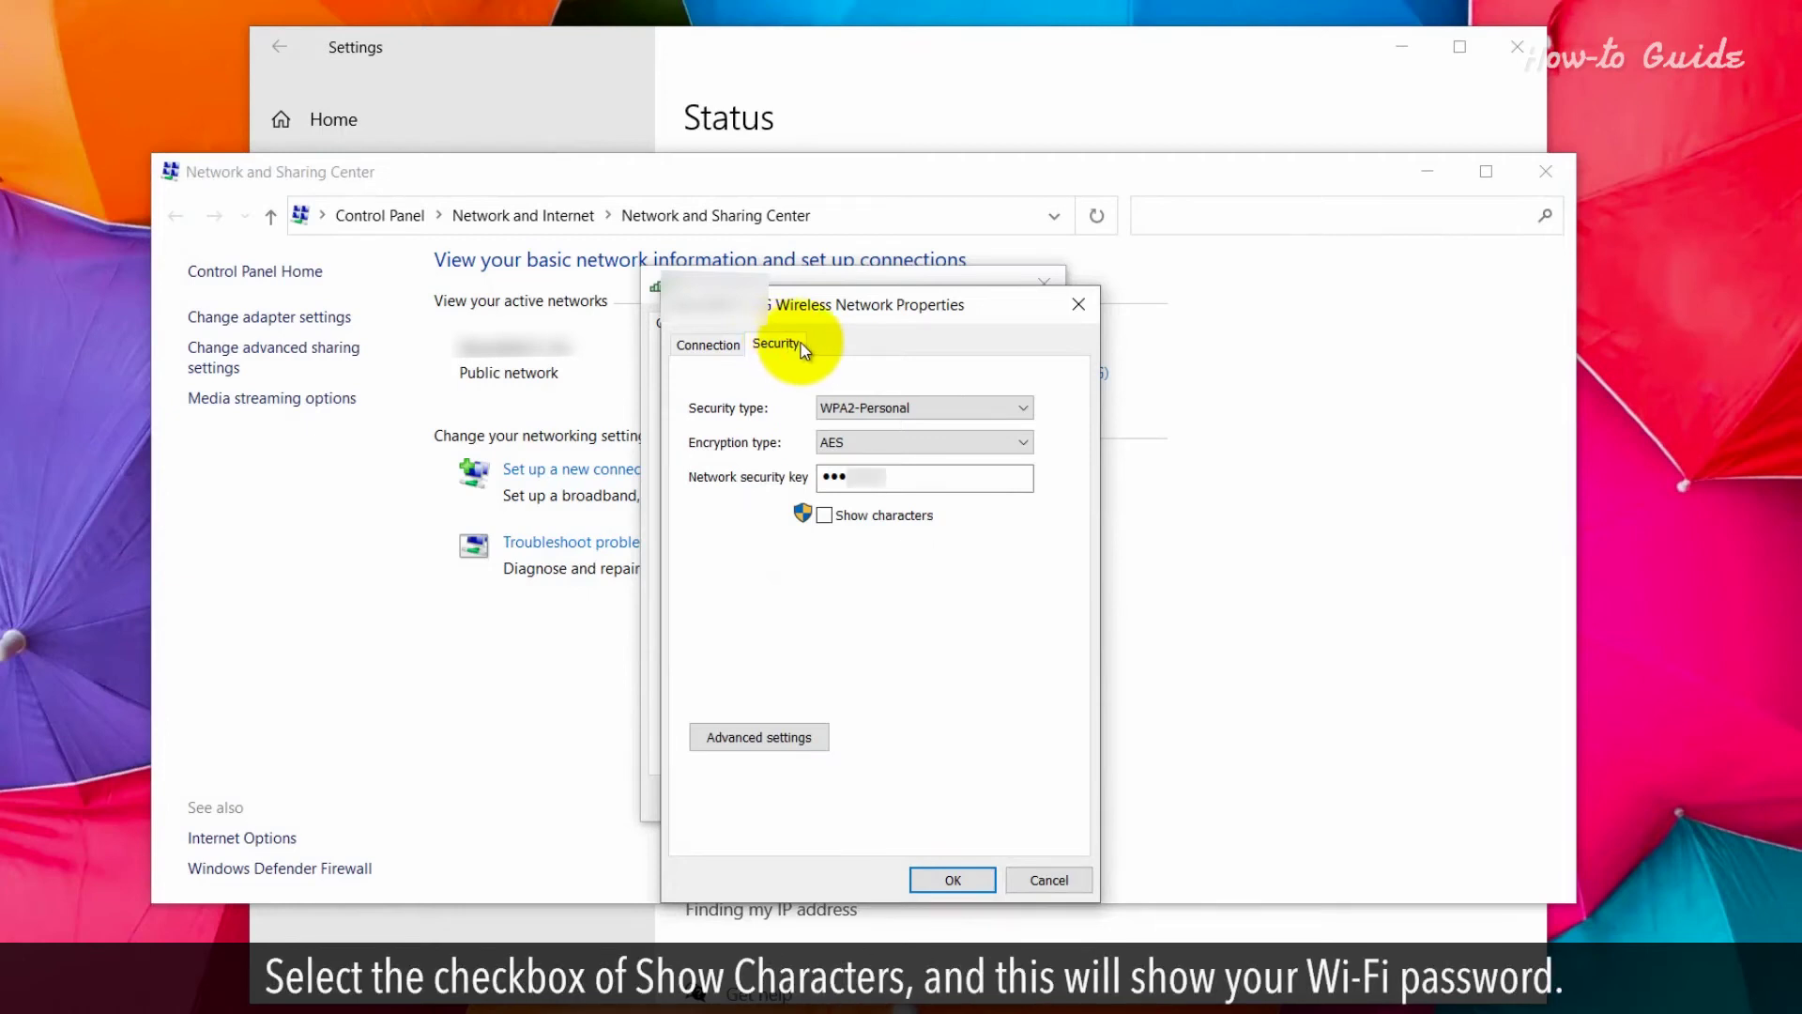
click(825, 515)
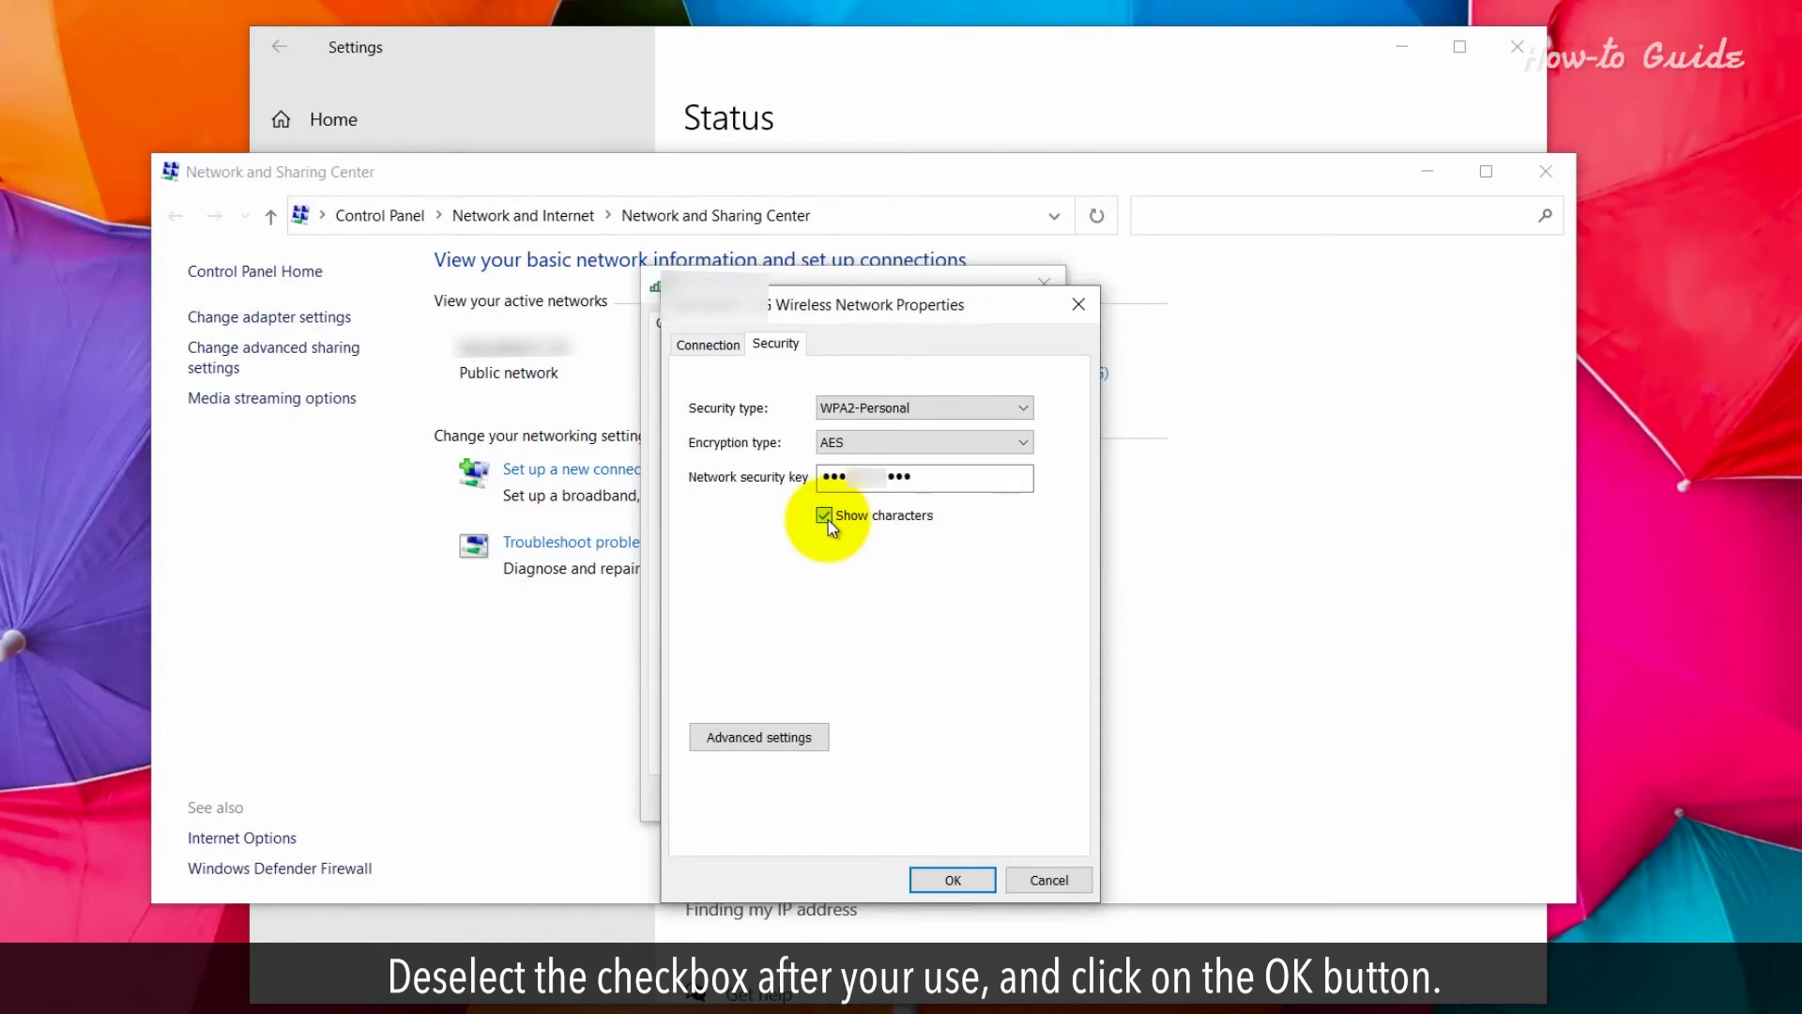
click(825, 515)
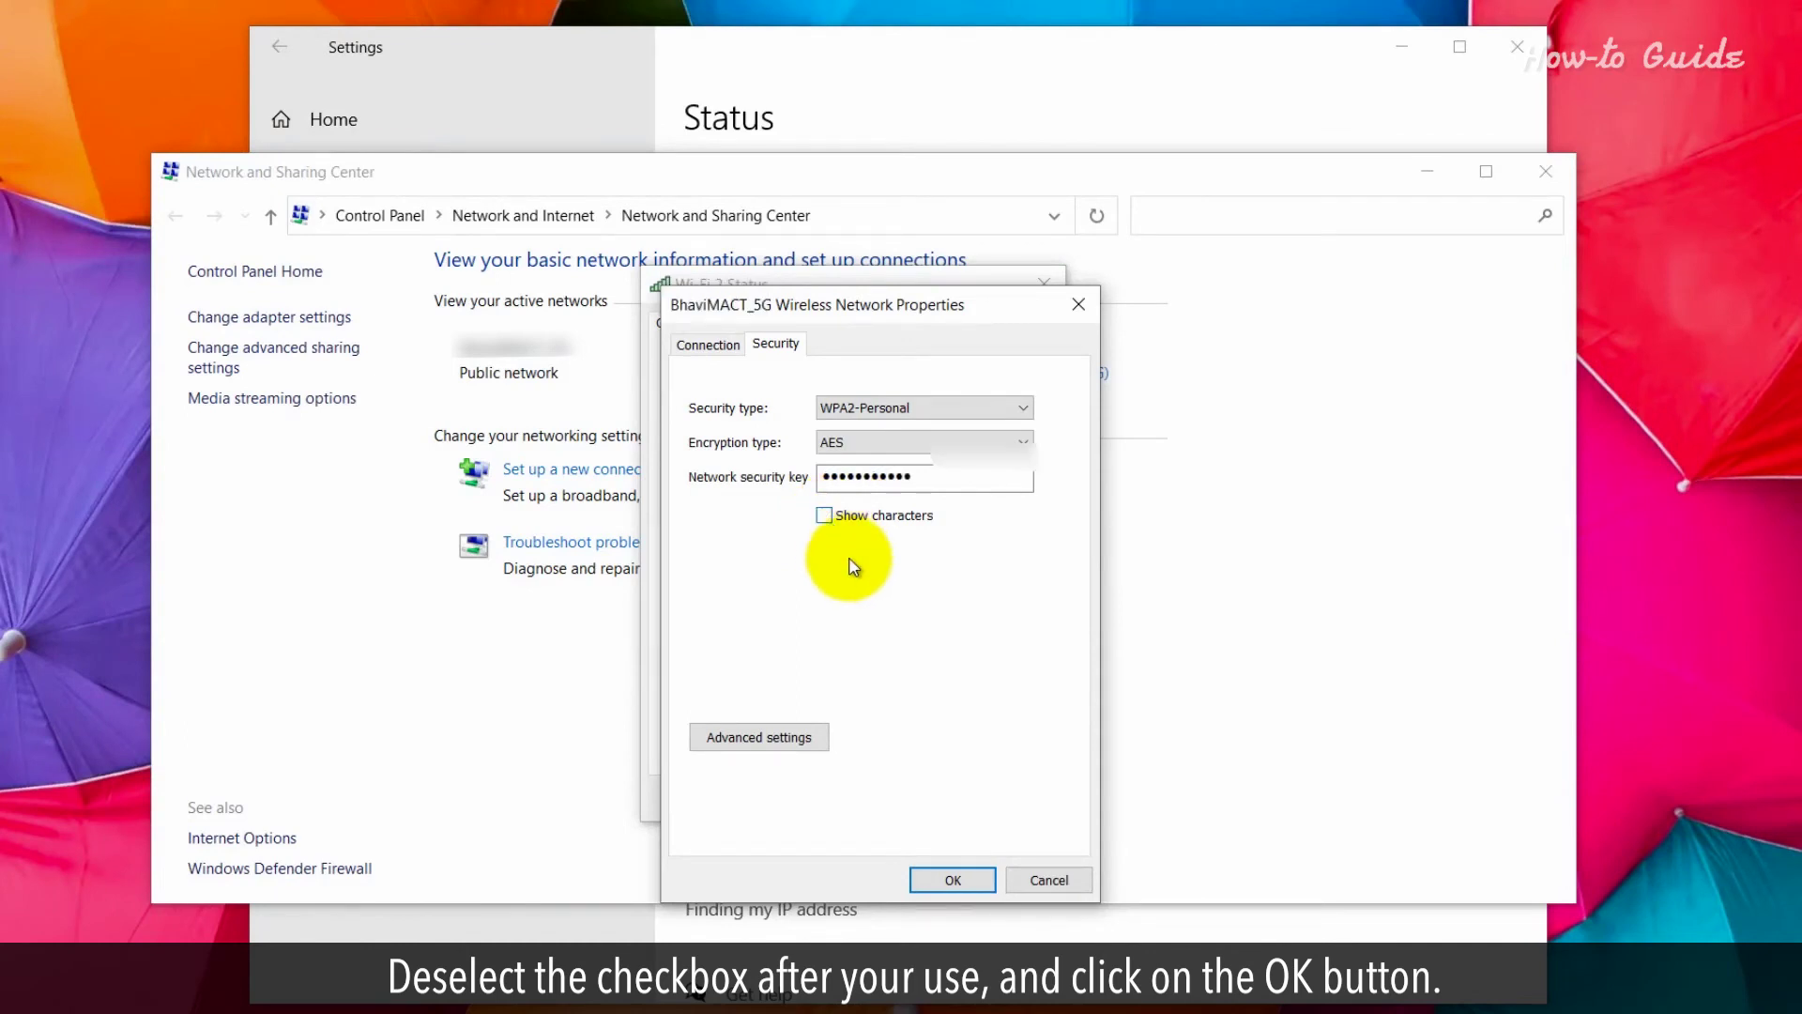
- Confirm Wireless Network Properties with OK and close the Wi-Fi 2 Status dialog
click(981, 880)
click(1017, 791)
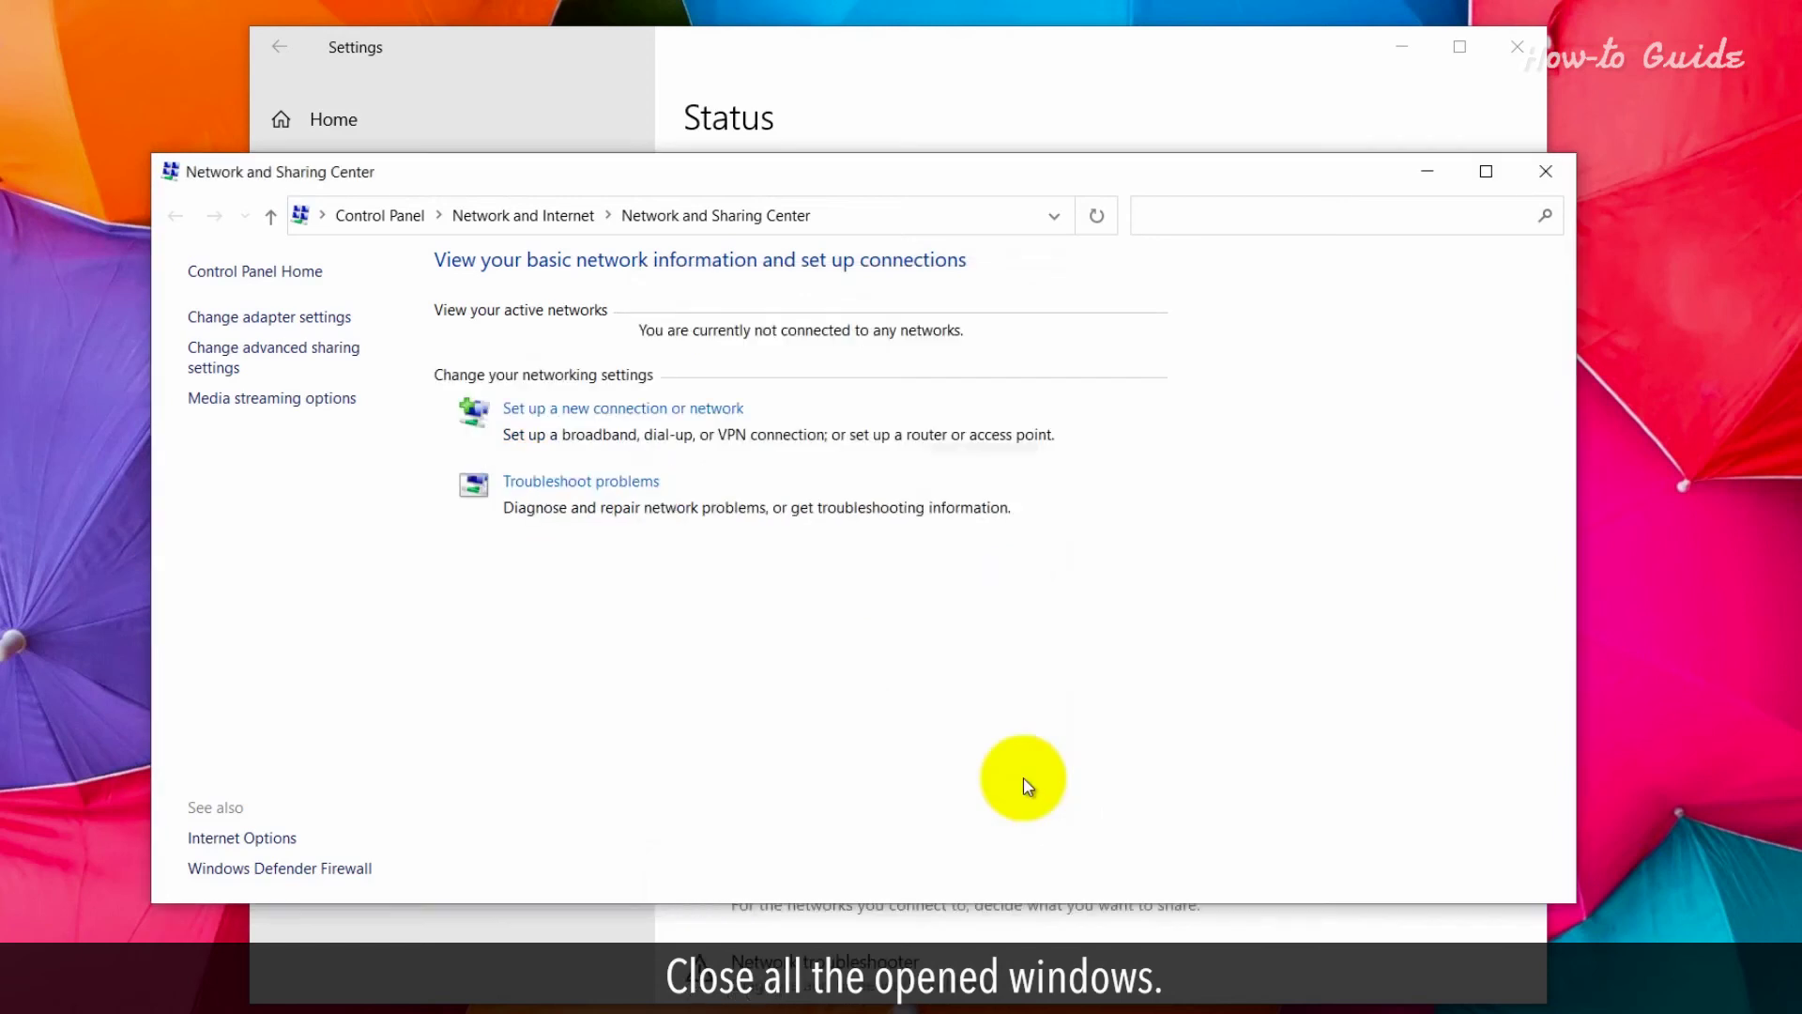